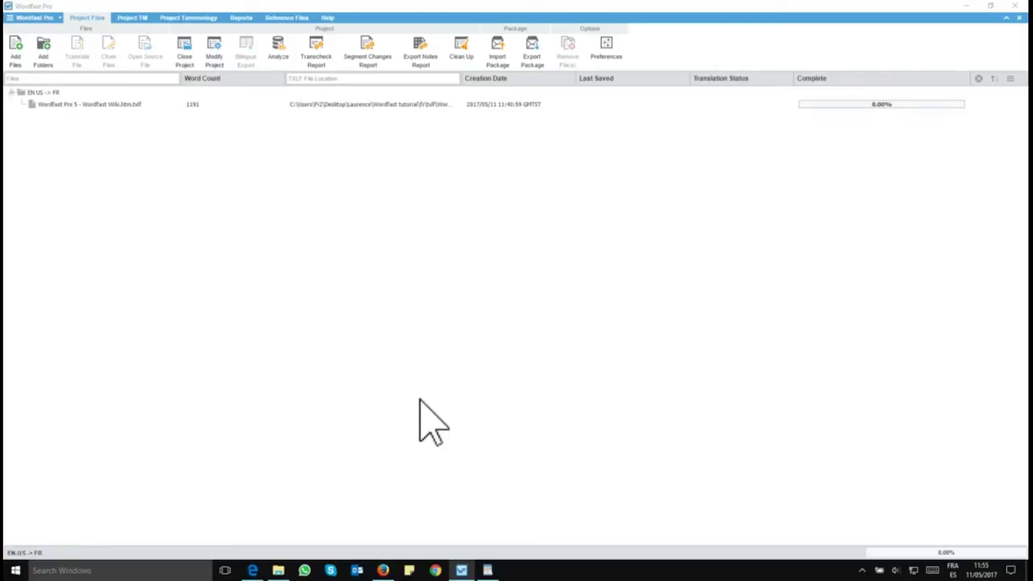
Step: Bring the Wordfast Pro 5 free-trial web page forward
{"action": "left_click", "coordinate": [252, 571]}
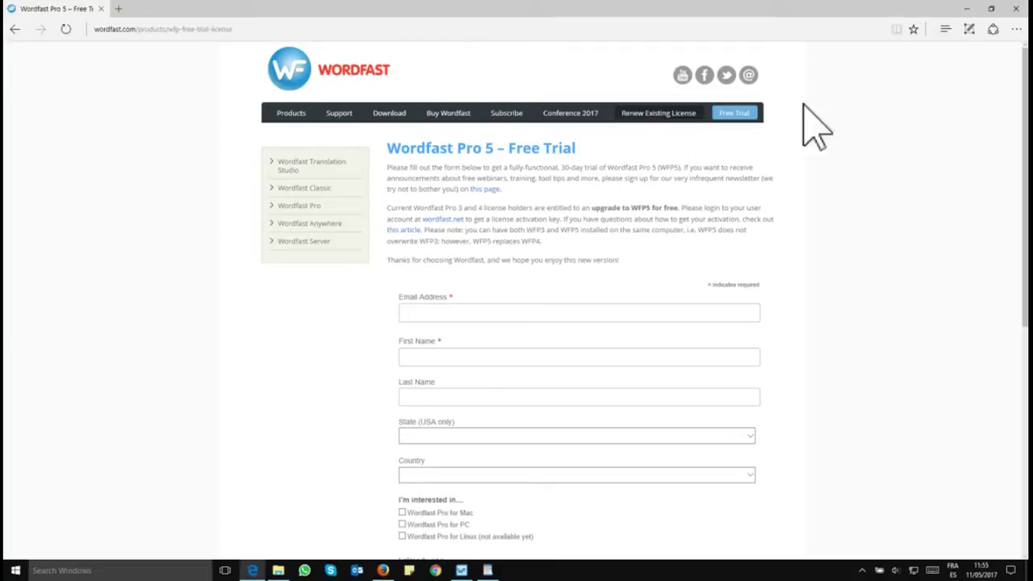
Step: Return to the Wordfast Pro project and show its EN-US to FR translation memory page
{"action": "left_click", "coordinate": [462, 570]}
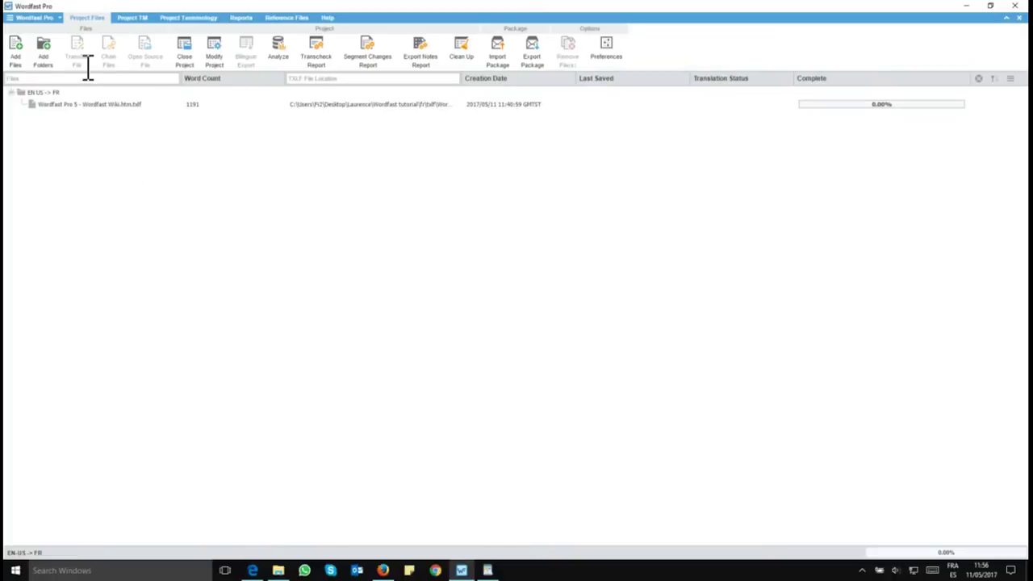
{"action": "left_click", "coordinate": [46, 19]}
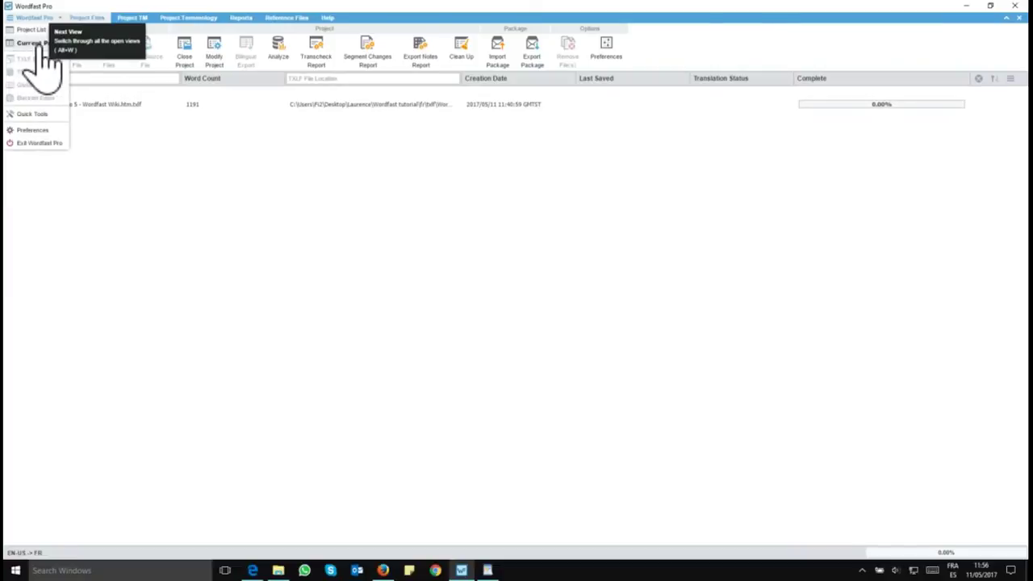
{"action": "left_click", "coordinate": [141, 194]}
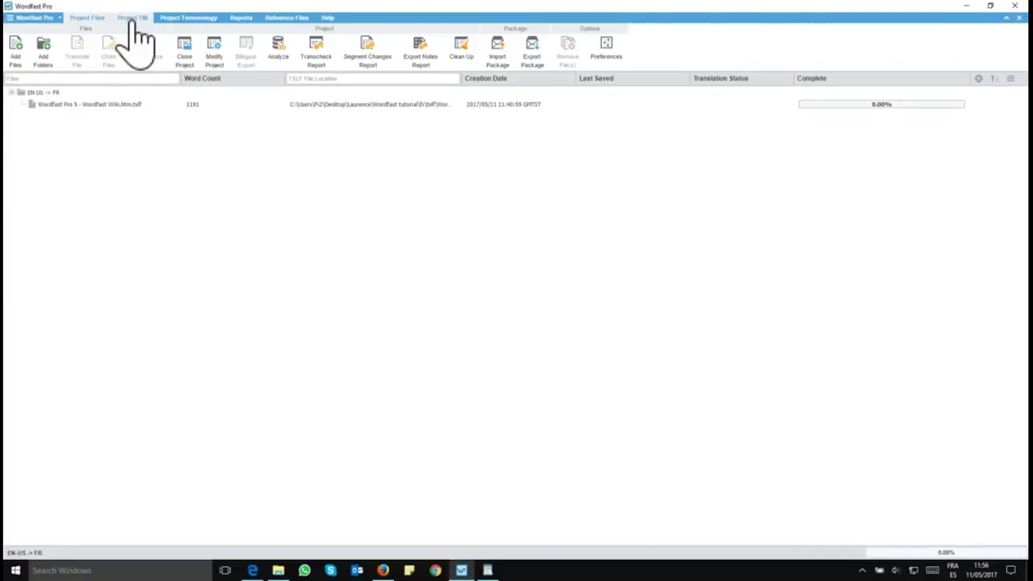
{"action": "left_click", "coordinate": [133, 17]}
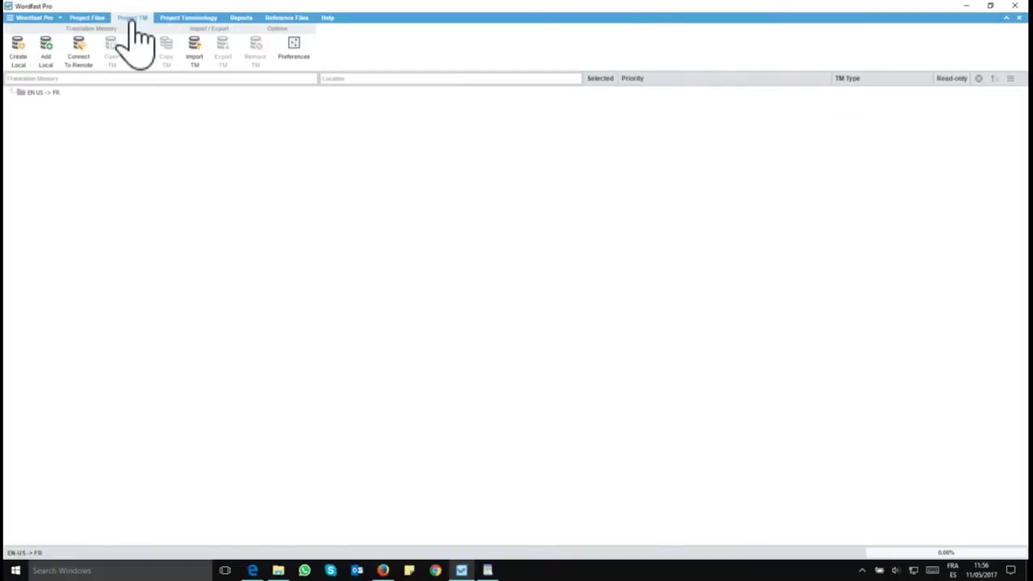
Step: Start a WF Server remote TM connection named VLTM and move to the URL field
{"action": "left_click", "coordinate": [82, 51]}
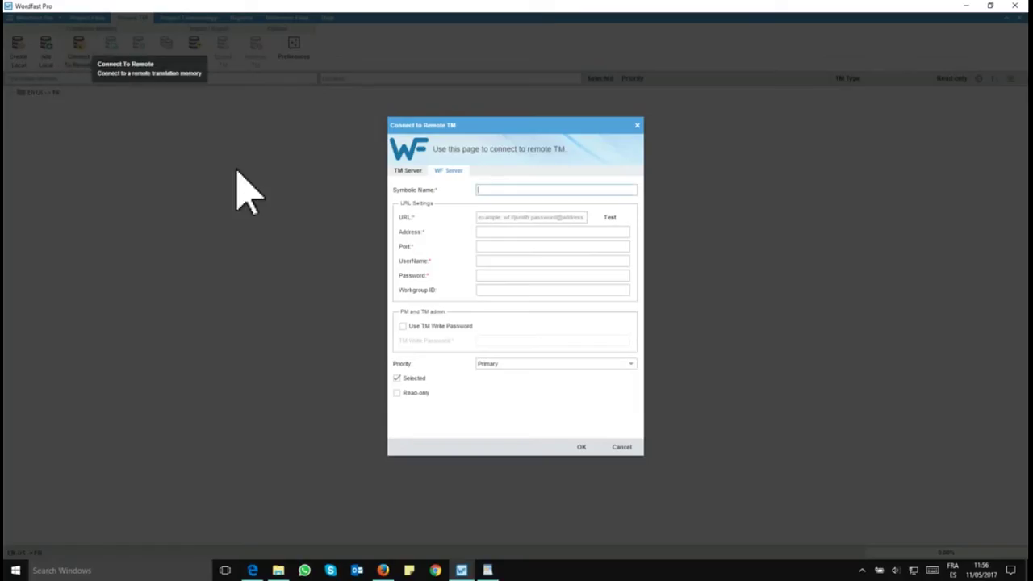
{"action": "left_click", "coordinate": [410, 173]}
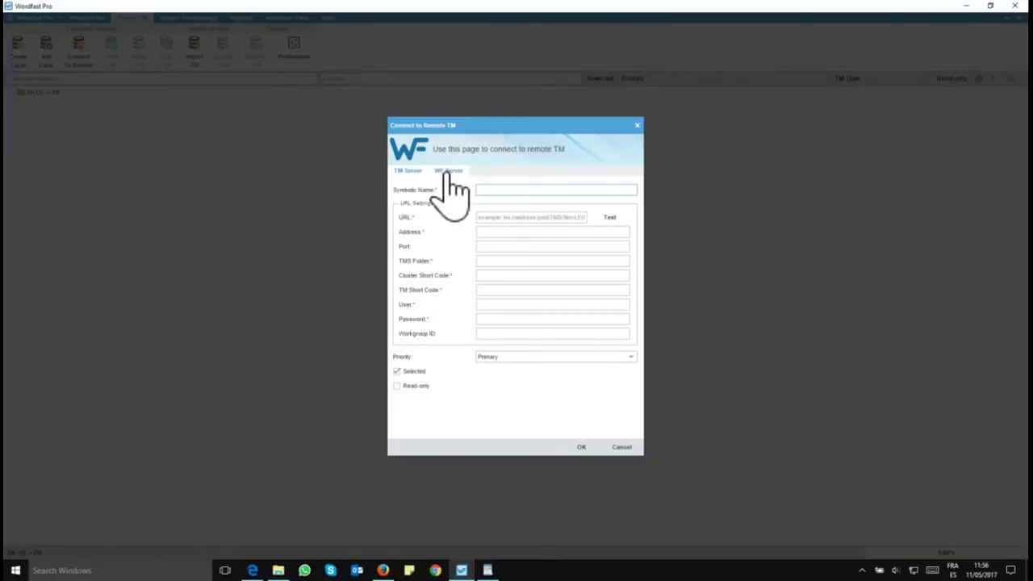
{"action": "left_click", "coordinate": [449, 171]}
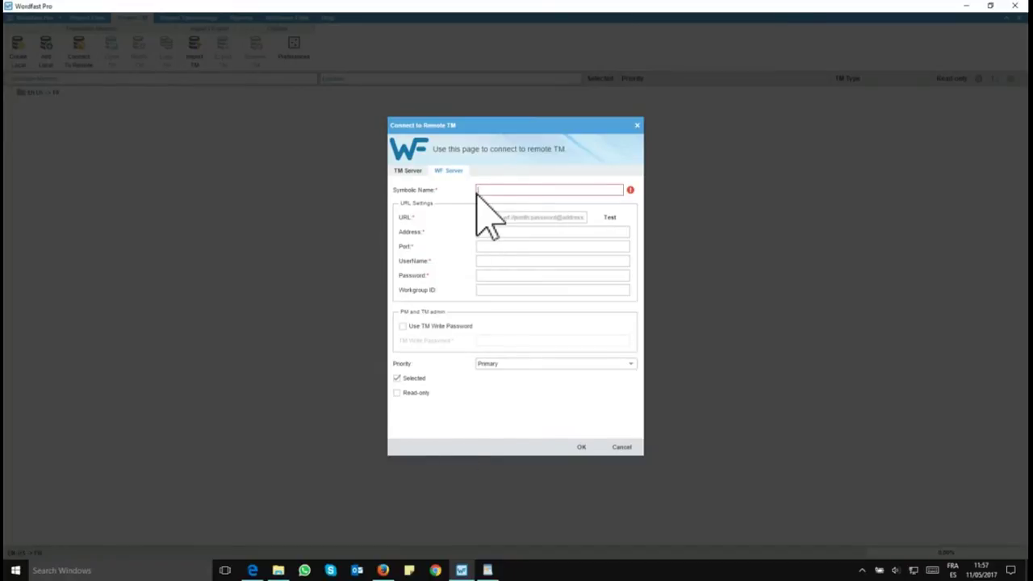
{"action": "type", "text": "LTM"}
{"action": "key", "text": "Tab"}
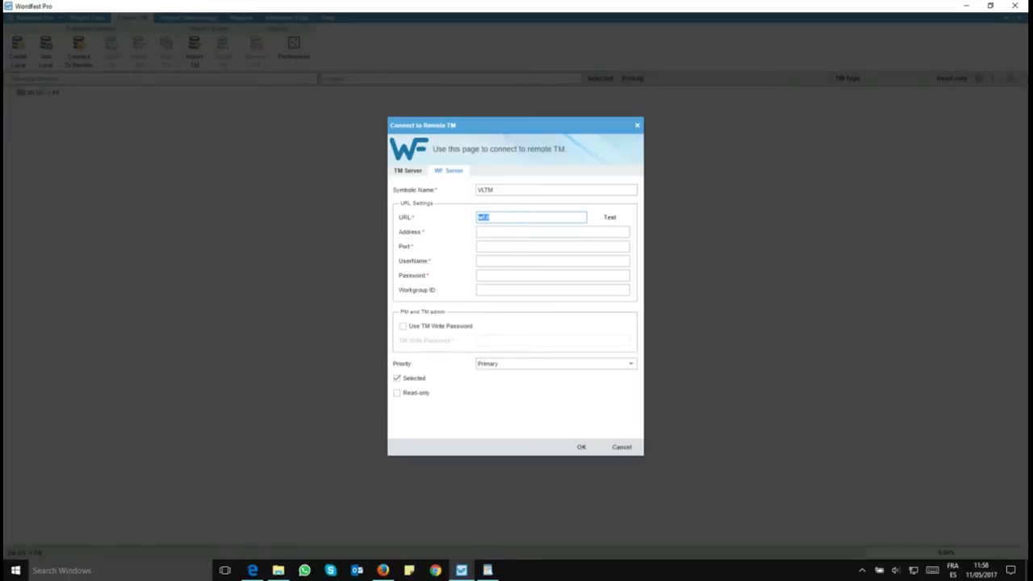
Step: In the VLTM credentials notes, pick out the EN and FR language codes in the server URL
{"action": "left_click", "coordinate": [489, 570]}
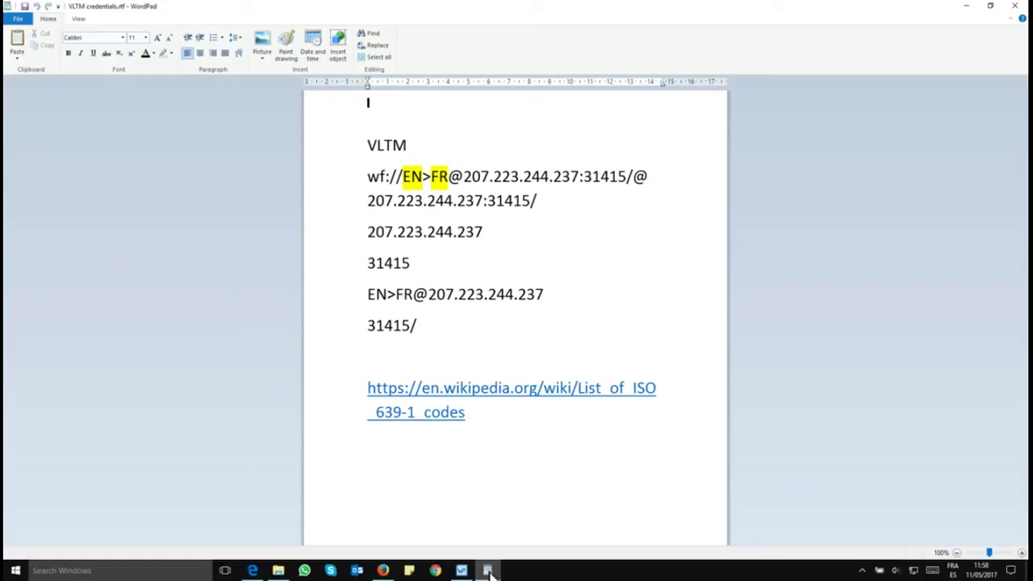
{"action": "double_click", "coordinate": [409, 179]}
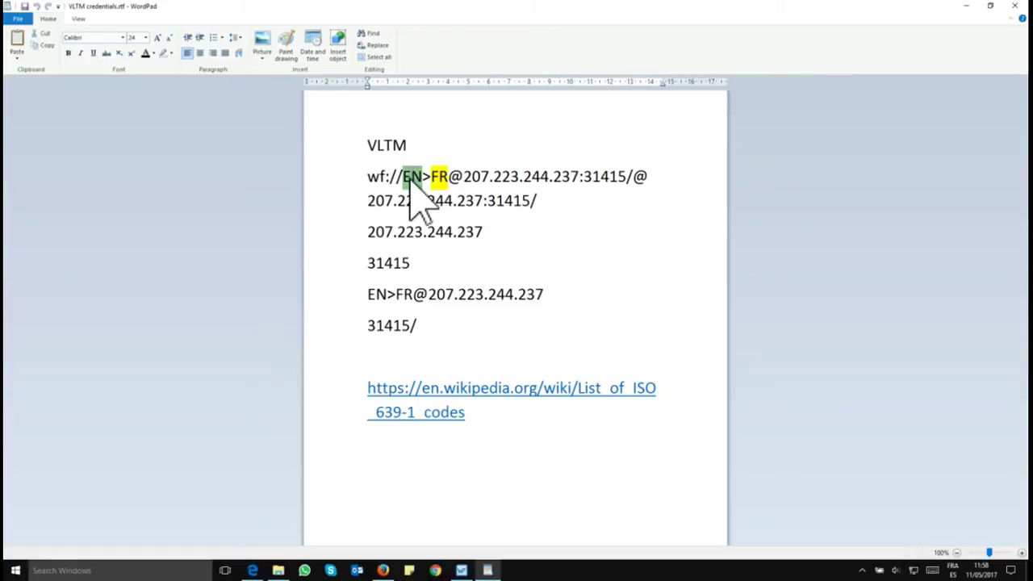
{"action": "left_click", "coordinate": [416, 201]}
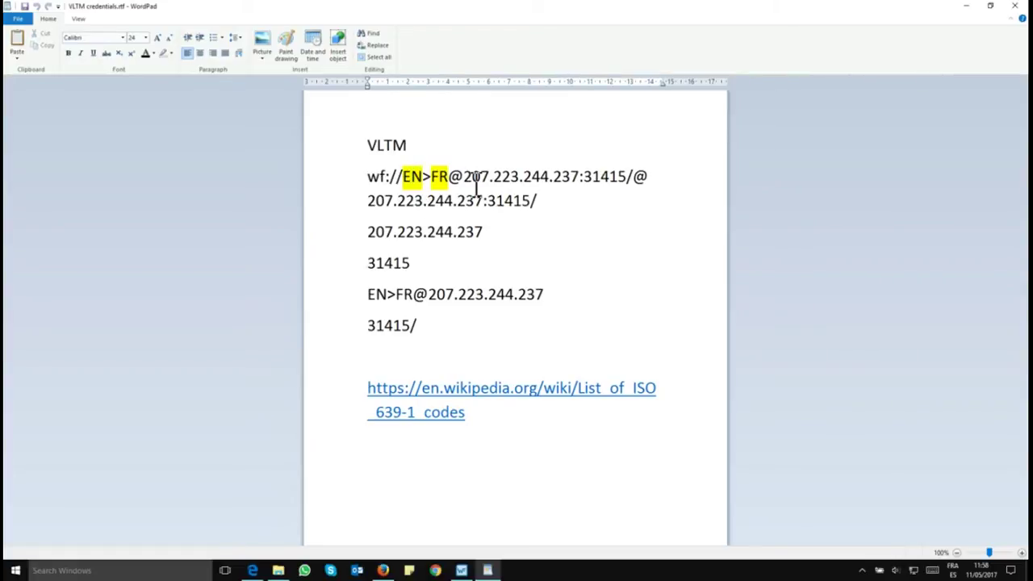
{"action": "double_click", "coordinate": [438, 177]}
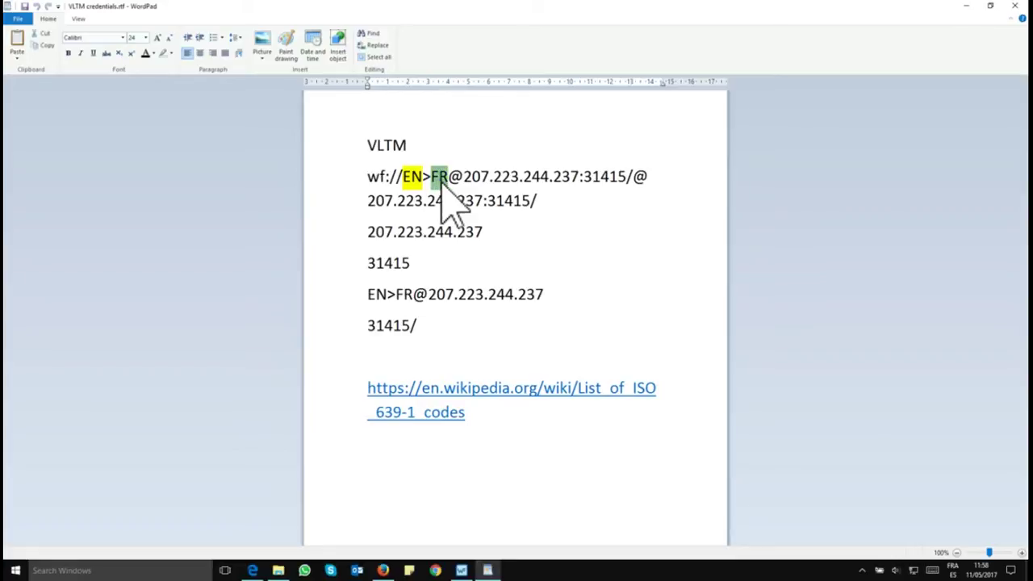
{"action": "left_click", "coordinate": [463, 182]}
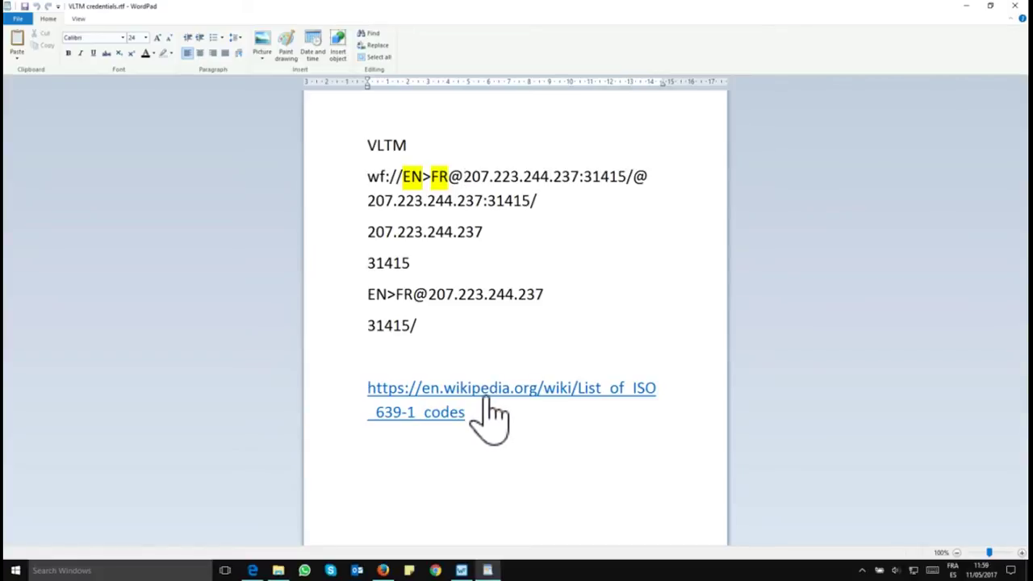
Step: Check the ISO 639-1 codes on Wikipedia, then select the full two-line wf:// server URL
{"action": "left_click", "coordinate": [387, 570]}
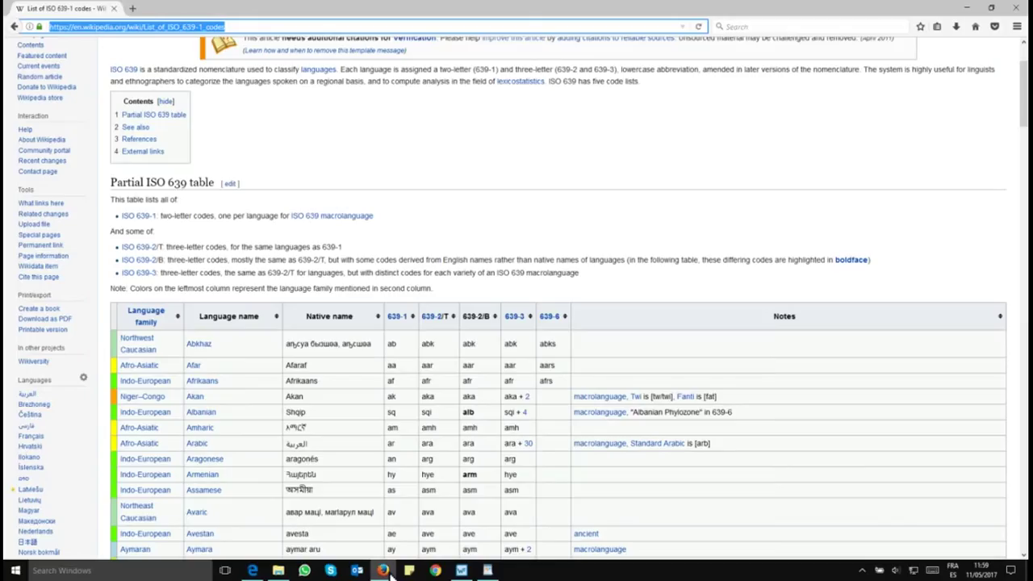
{"action": "left_click", "coordinate": [386, 570]}
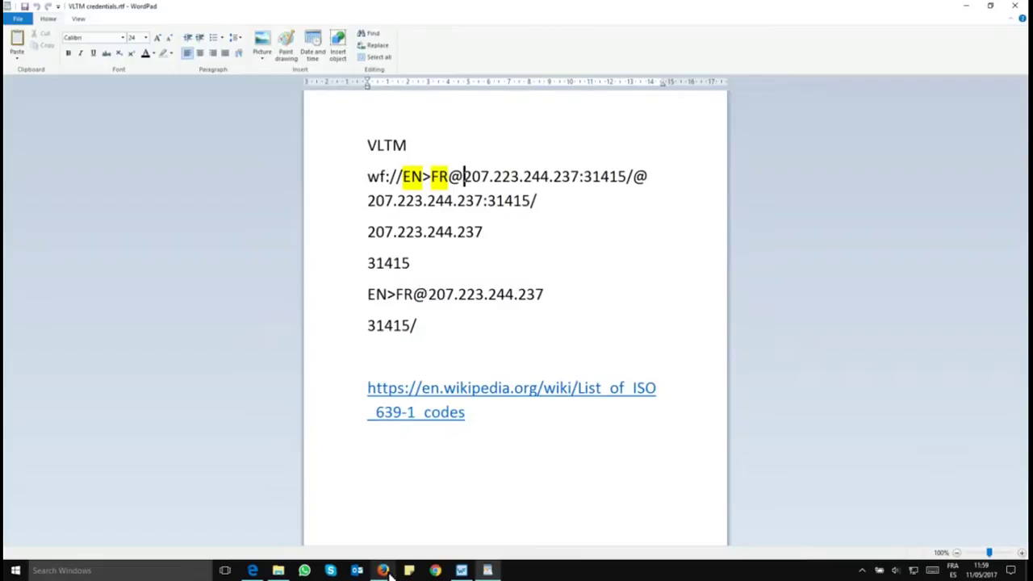
{"action": "left_click", "coordinate": [542, 202]}
{"action": "left_click_drag", "start_coordinate": [542, 201], "coordinate": [368, 176]}
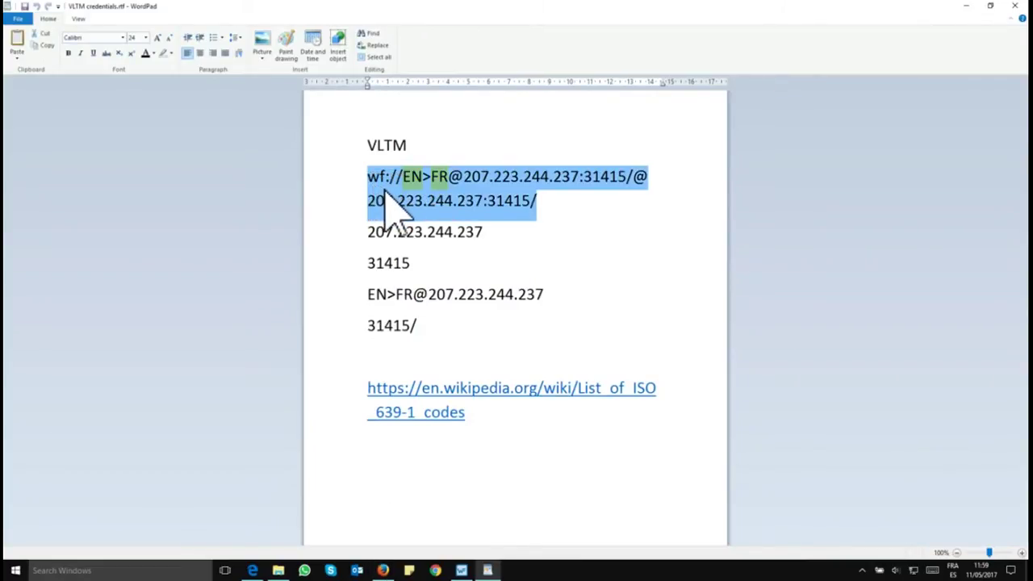
Step: Paste the wf:// URL so address 207.223.244.237, port 31415, user name and password auto-fill
{"action": "left_click", "coordinate": [461, 571]}
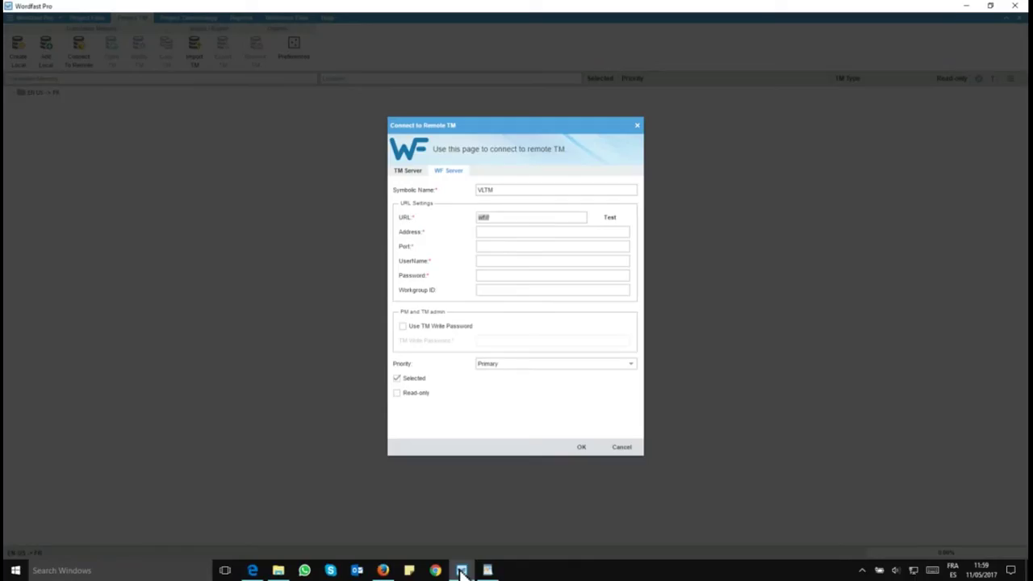
{"action": "key", "text": "ctrl+v"}
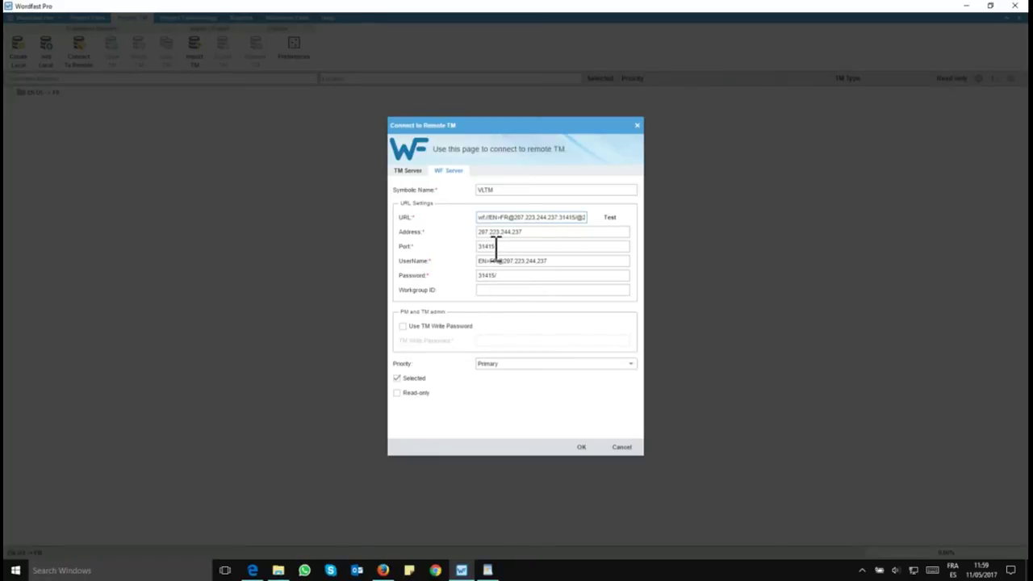
{"action": "left_click", "coordinate": [511, 278]}
{"action": "left_click", "coordinate": [487, 570]}
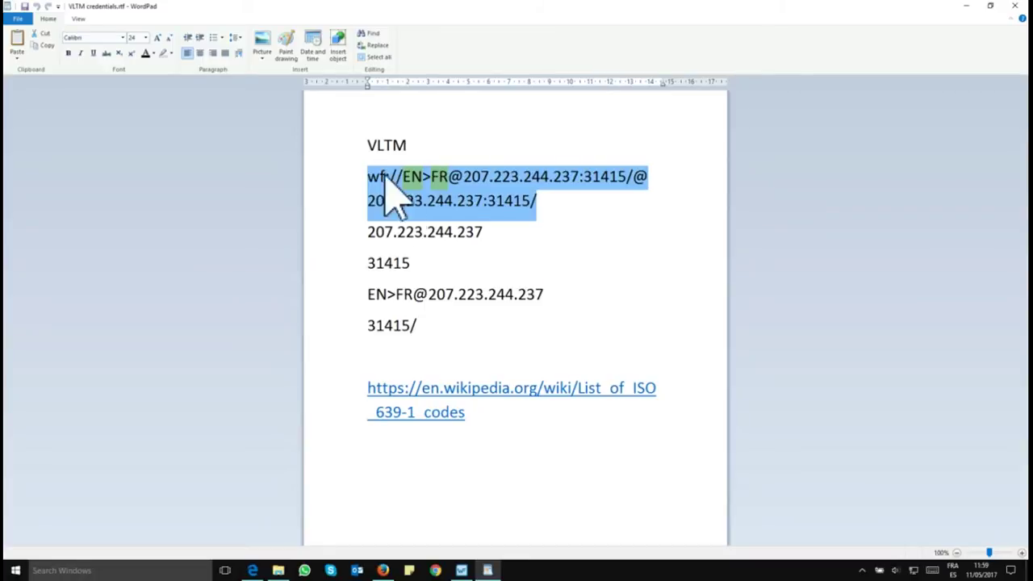
Step: Test the VLTM server connection and accept it as a new remote TM
{"action": "left_click", "coordinate": [487, 571]}
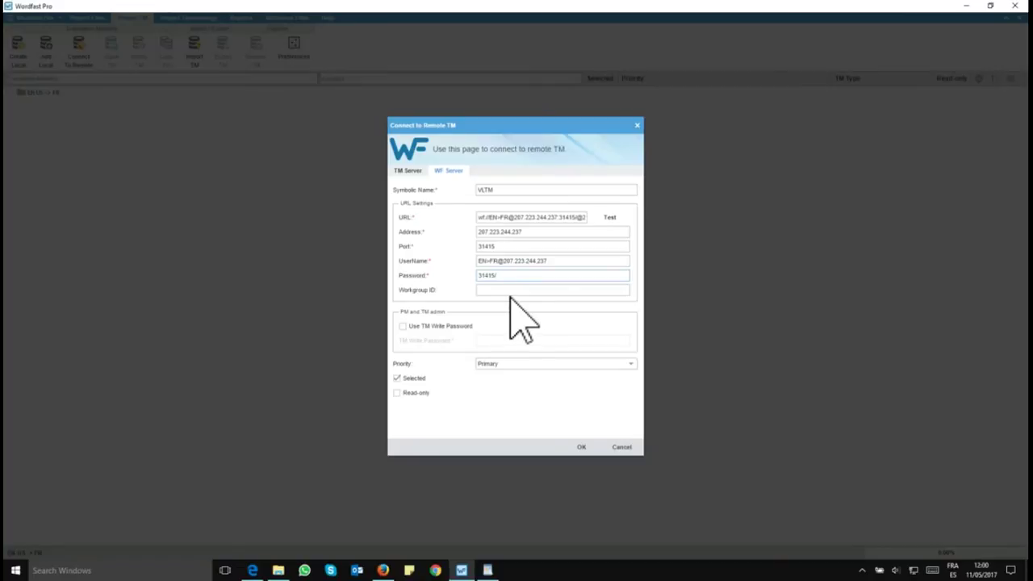
{"action": "left_click", "coordinate": [611, 220]}
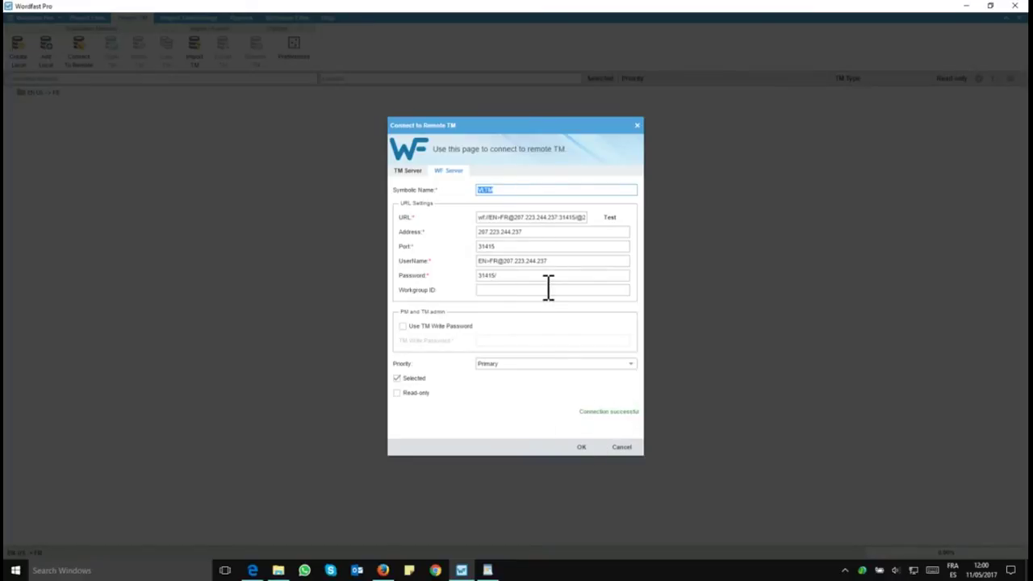
{"action": "left_click", "coordinate": [581, 448]}
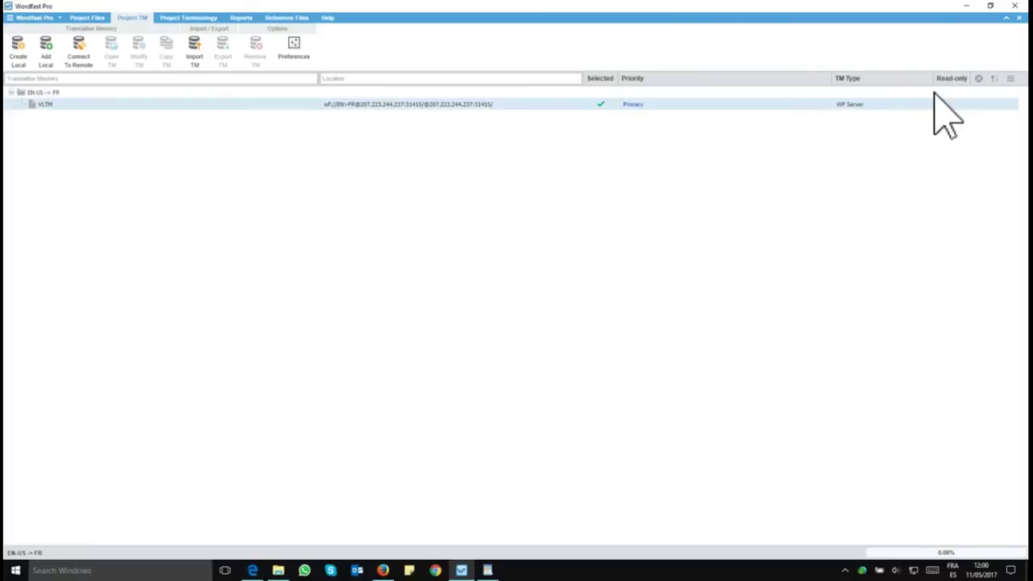
Step: Modify the VLTM memory settings to make it read-only and confirm the change
{"action": "left_click", "coordinate": [225, 104]}
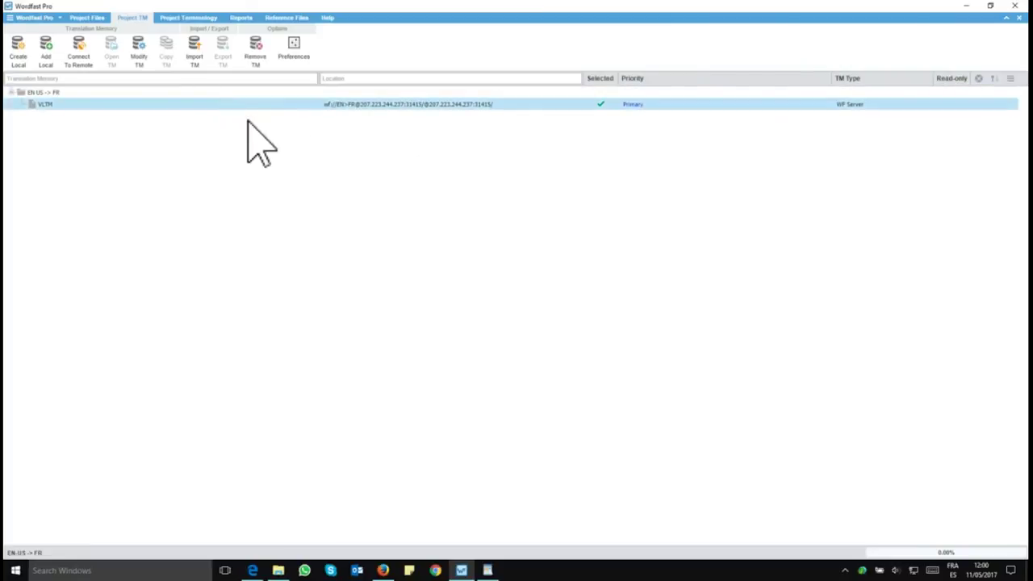
{"action": "left_click", "coordinate": [138, 57]}
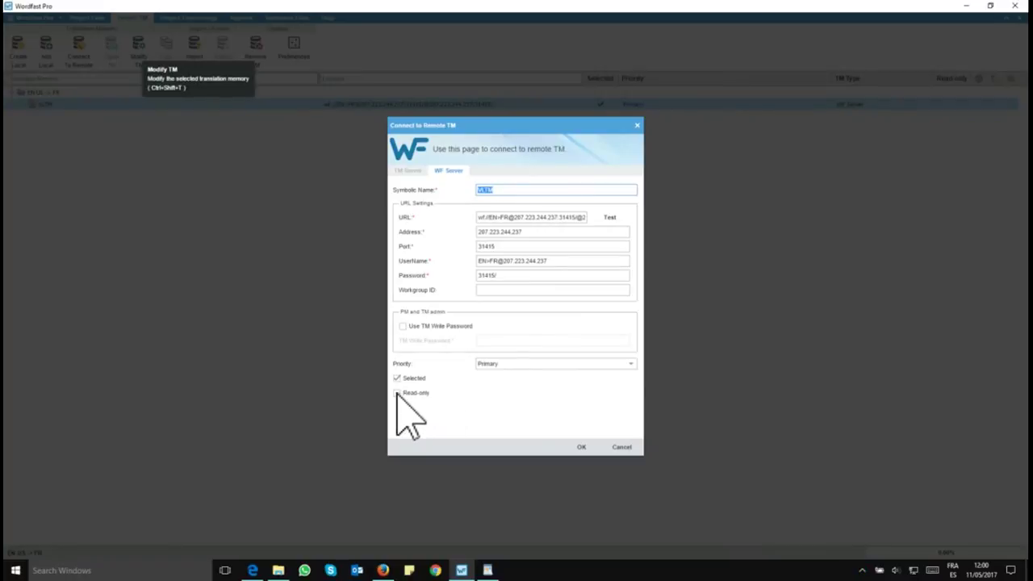
{"action": "left_click", "coordinate": [397, 393]}
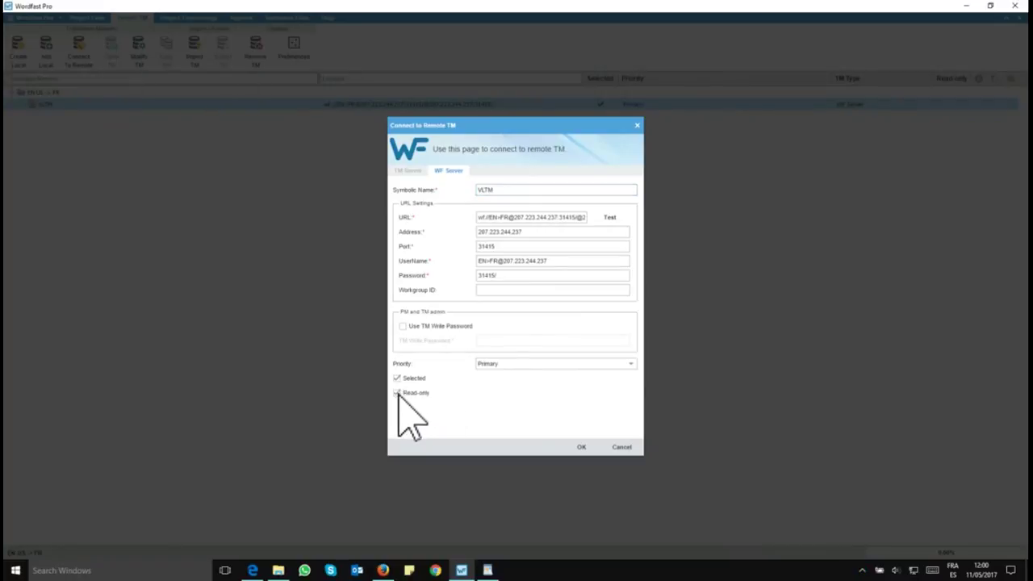
{"action": "left_click", "coordinate": [582, 449]}
{"action": "key", "text": "Return"}
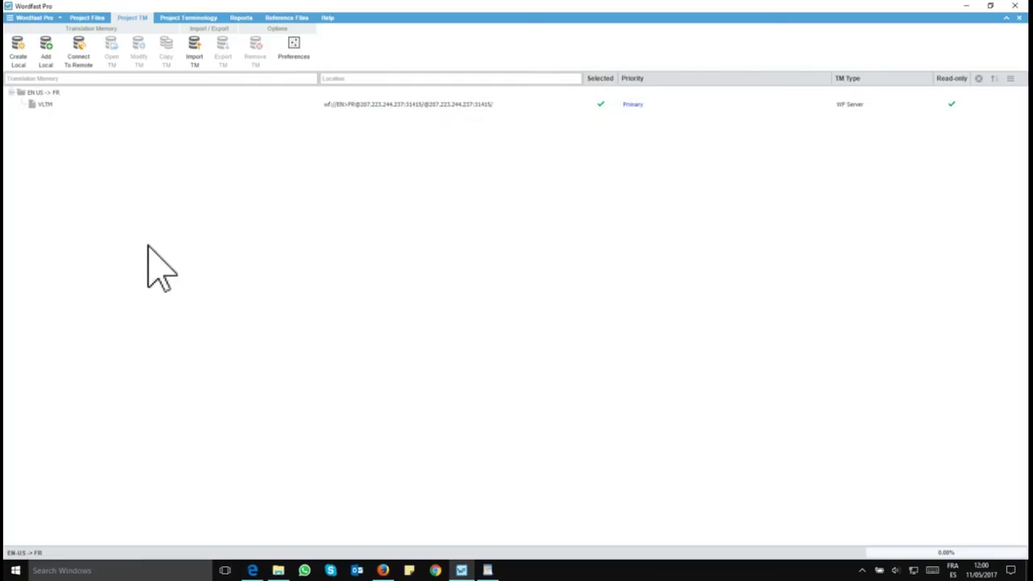
Step: Open the Wordfast Wiki file and go to segment 11, Contents, matched 100% as Sommaire
{"action": "left_click", "coordinate": [92, 18]}
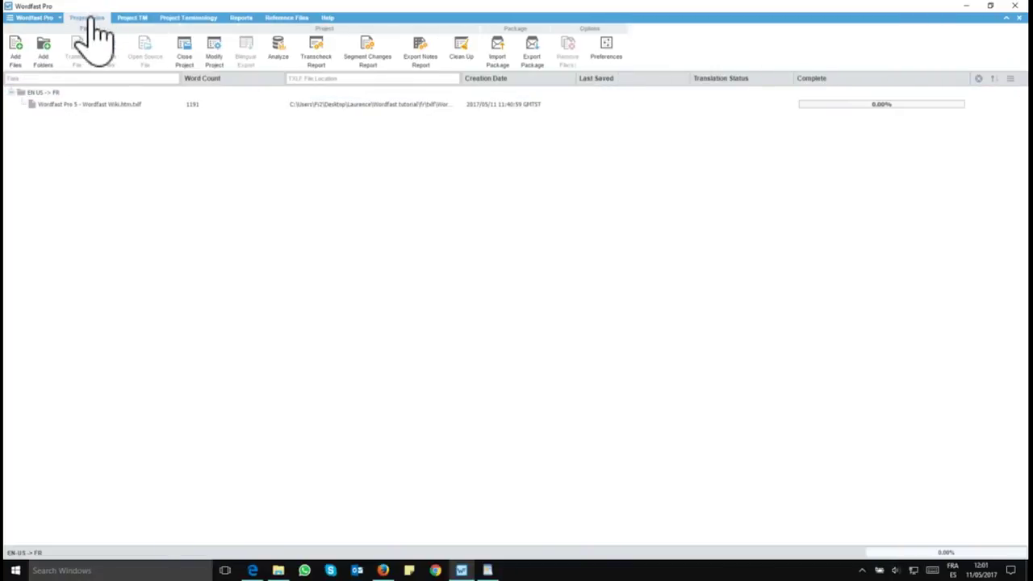
{"action": "left_click", "coordinate": [112, 106]}
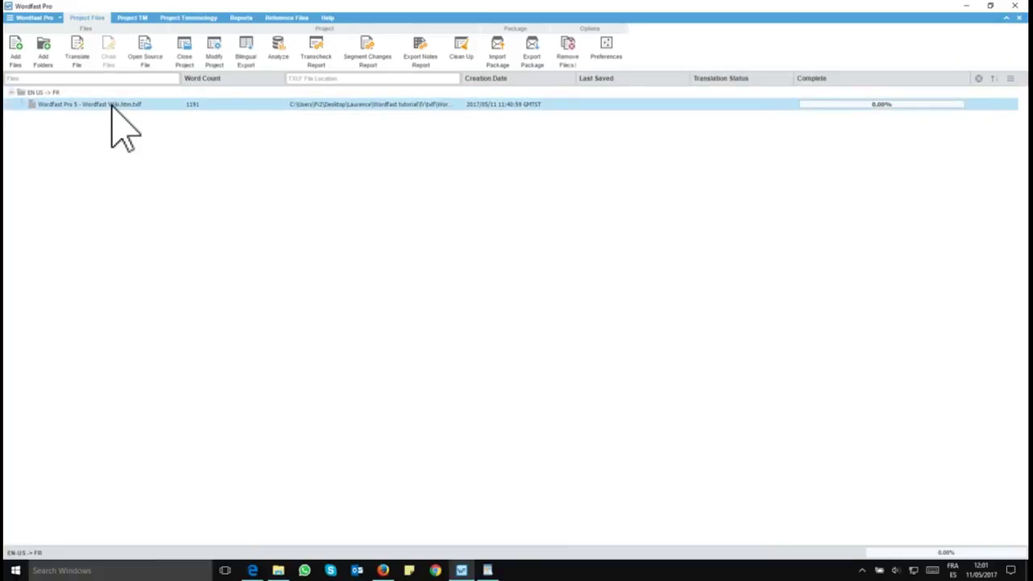
{"action": "double_click", "coordinate": [112, 106]}
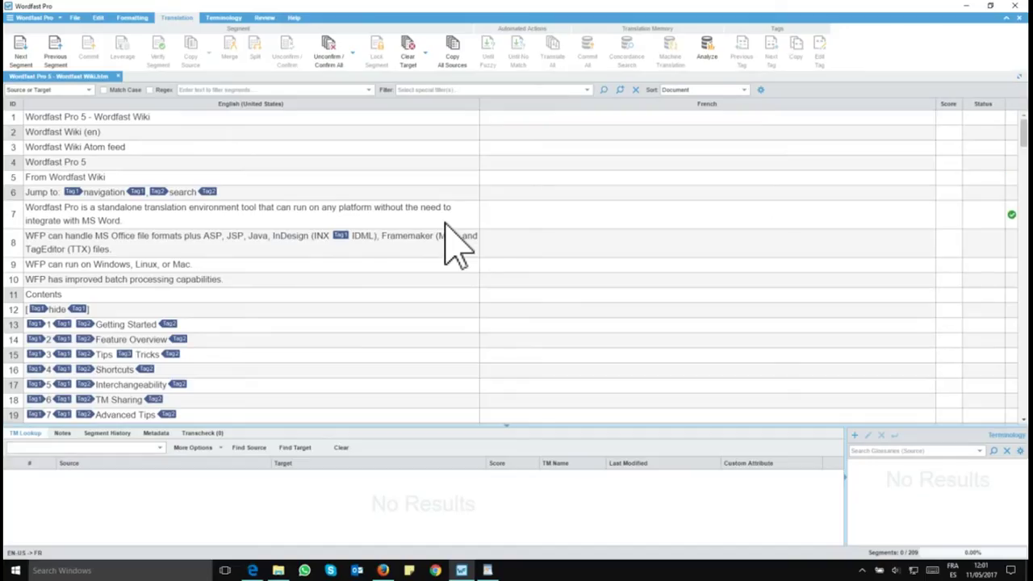
{"action": "left_click", "coordinate": [348, 235]}
{"action": "left_click", "coordinate": [529, 308]}
{"action": "left_click", "coordinate": [507, 296]}
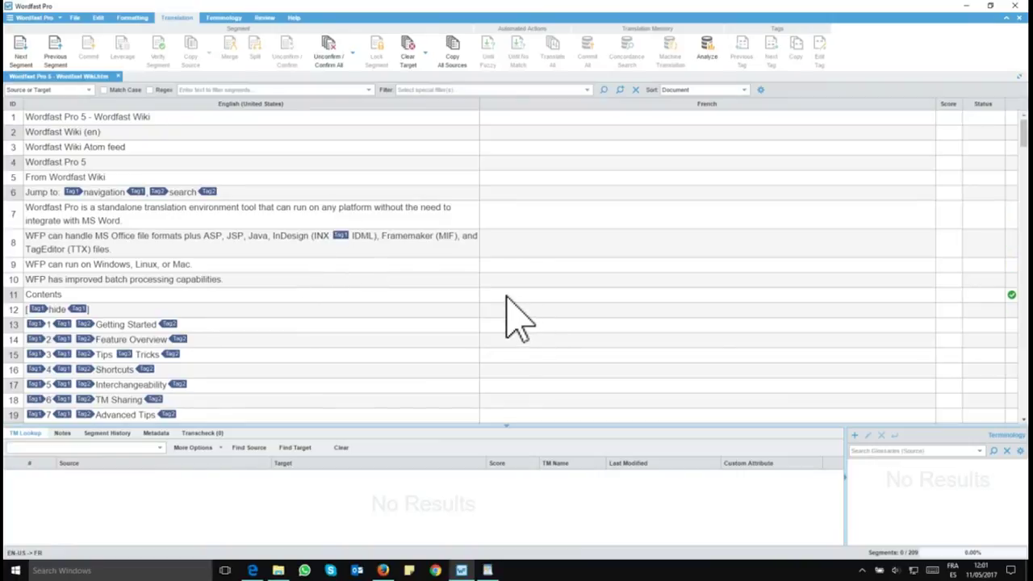